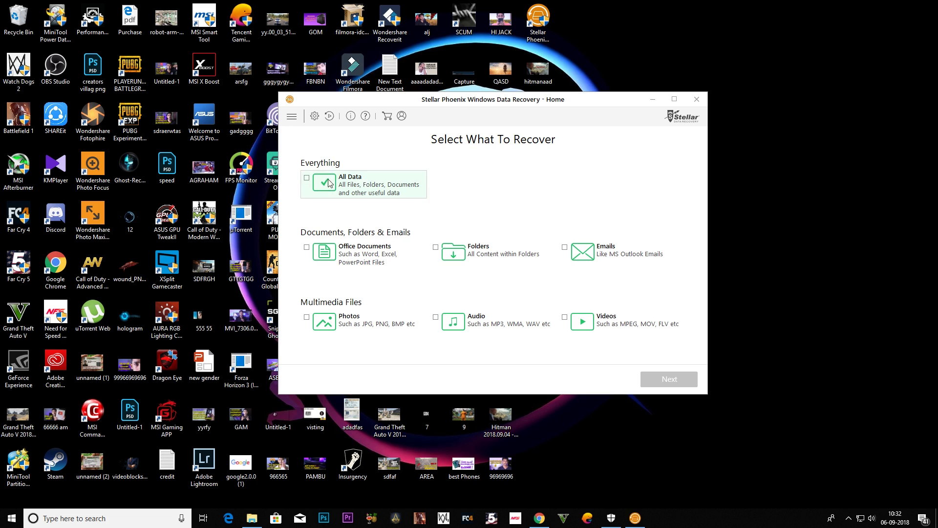
Choose only Audio as the data type to recover and continue to the location selection.
{"action": "left_click", "coordinate": [354, 190]}
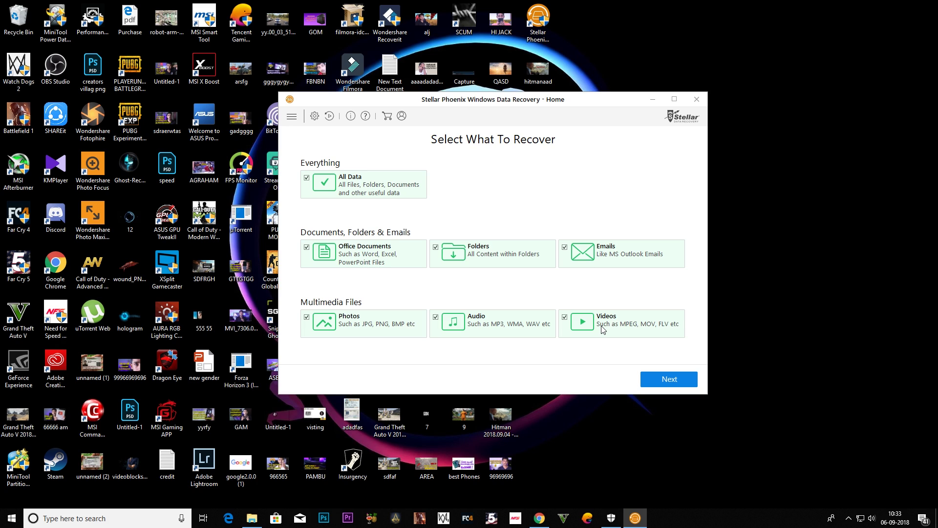
{"action": "left_click", "coordinate": [308, 178]}
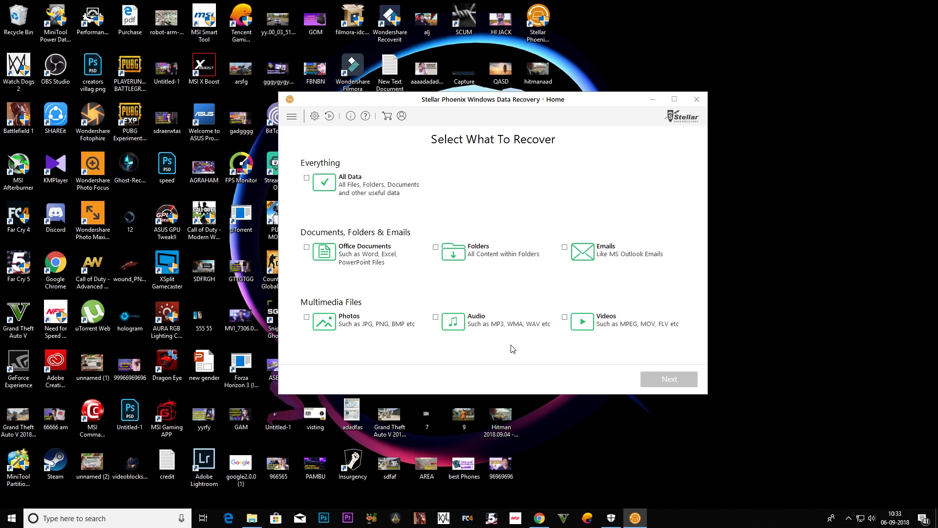
{"action": "left_click", "coordinate": [441, 322]}
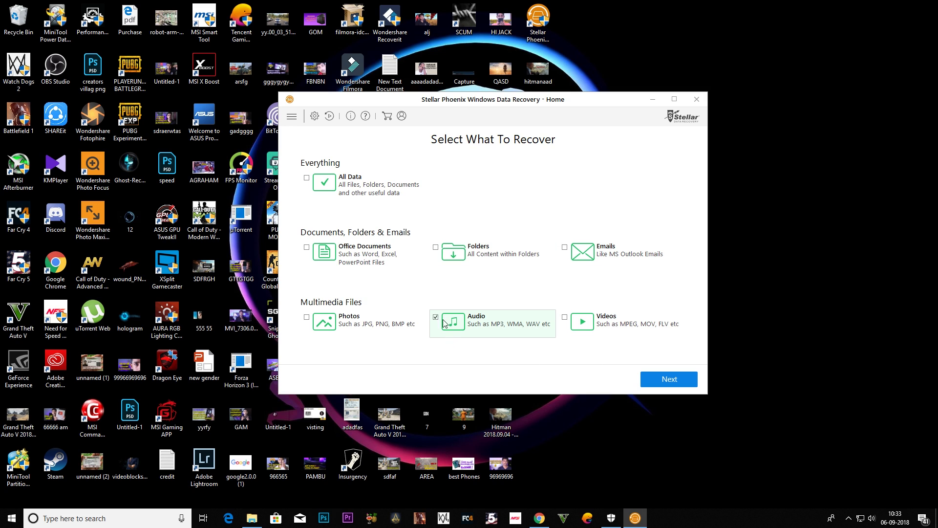
{"action": "left_click", "coordinate": [673, 385]}
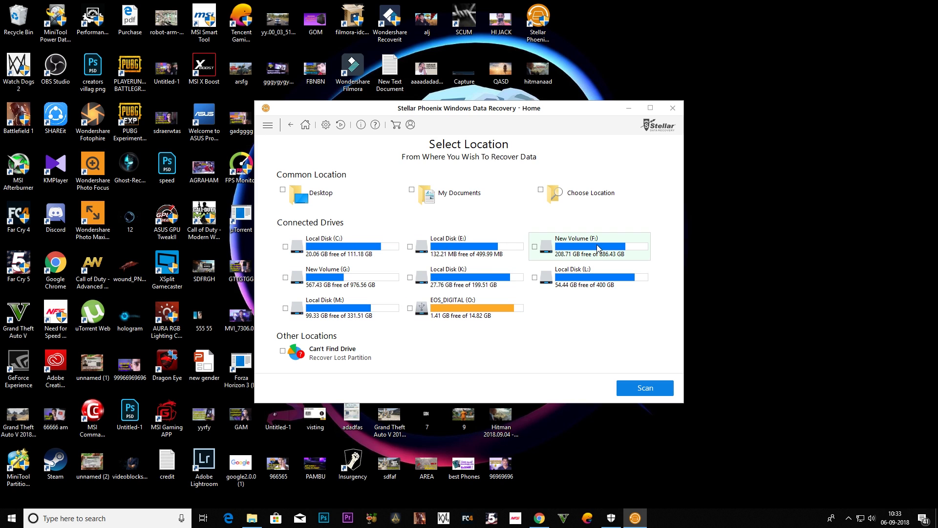
Scan New Volume (G:) for recoverable data without Deep Scan and dismiss the completion message.
{"action": "left_click", "coordinate": [362, 280]}
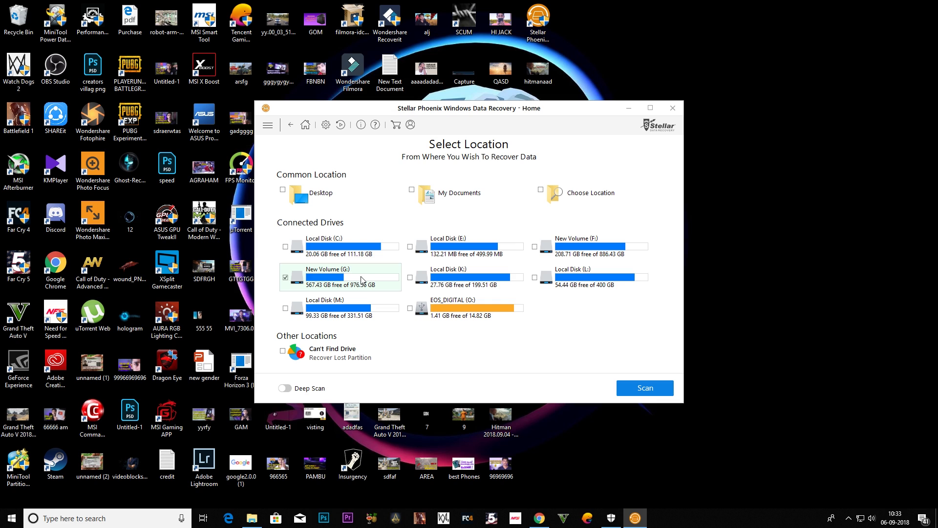
{"action": "left_click", "coordinate": [641, 389]}
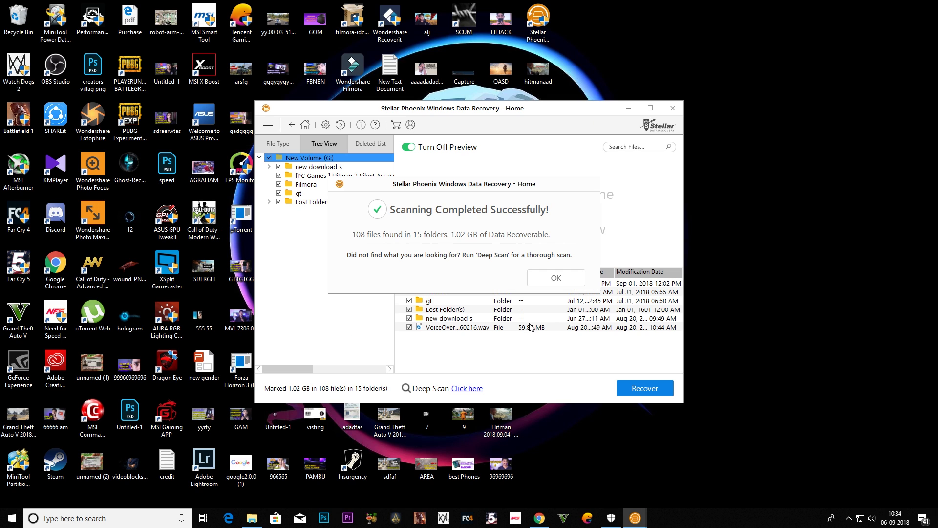
{"action": "left_click", "coordinate": [559, 281]}
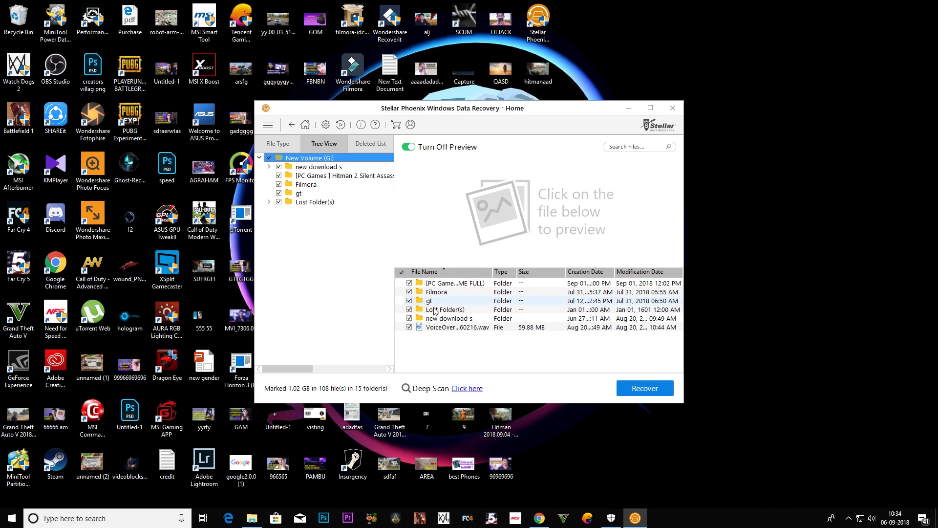
Preview the VoiceOver WAV file among the scan results, pausing and resuming its playback.
{"action": "left_click", "coordinate": [459, 328]}
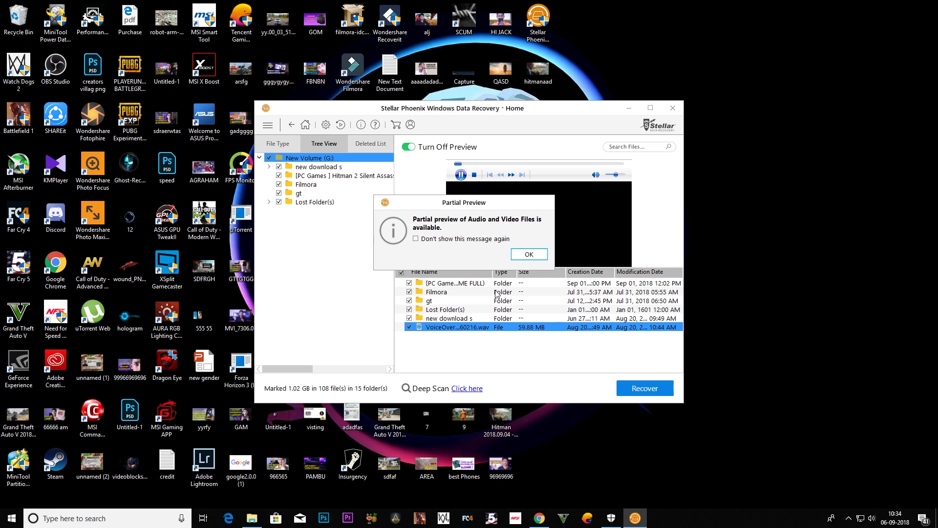
{"action": "left_click", "coordinate": [533, 253]}
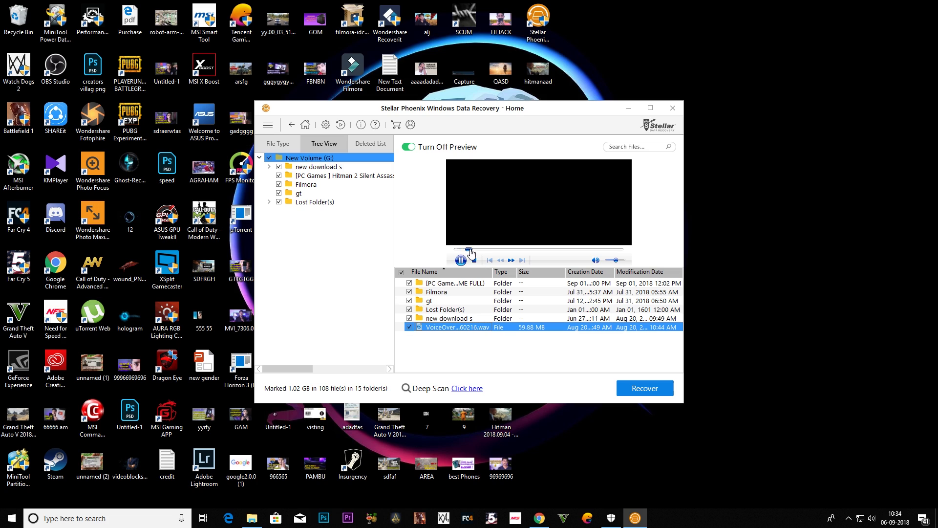
{"action": "left_click", "coordinate": [461, 261]}
{"action": "left_click", "coordinate": [461, 261]}
Open the achn song folder inside new download s and briefly preview its first [PUBG] MP3 file.
{"action": "double_click", "coordinate": [447, 319]}
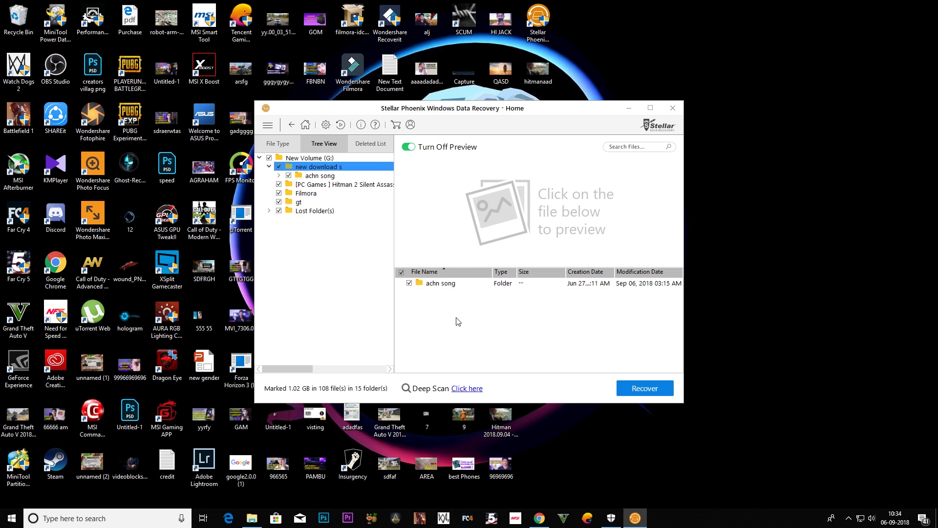
{"action": "left_click", "coordinate": [440, 284]}
{"action": "double_click", "coordinate": [441, 285]}
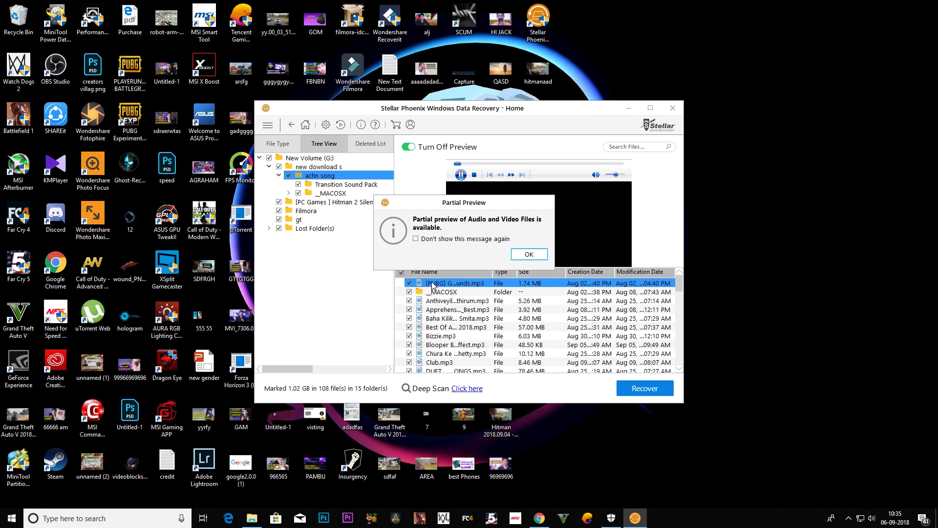
{"action": "left_click", "coordinate": [532, 255]}
{"action": "left_click", "coordinate": [461, 260]}
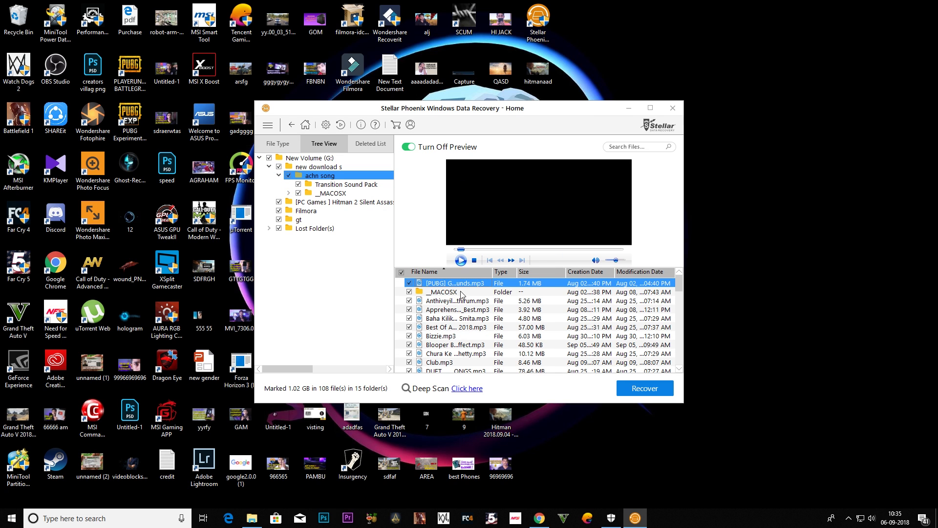
Look through the songs in the achn song folder and preview Eye_Do.mp3.
{"action": "scroll", "coordinate": [455, 332], "scroll_direction": "down", "scroll_amount": 5}
{"action": "scroll", "coordinate": [456, 338], "scroll_direction": "down", "scroll_amount": 10}
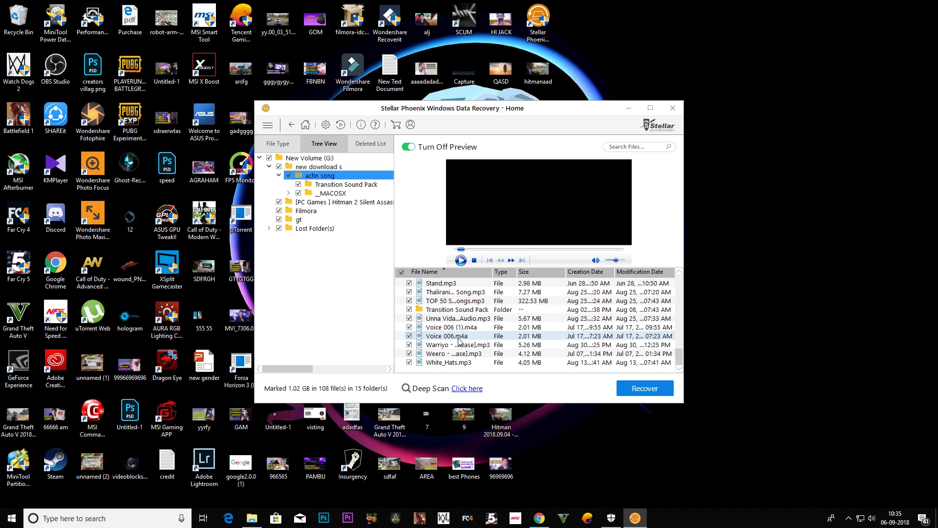
{"action": "scroll", "coordinate": [455, 313], "scroll_direction": "up", "scroll_amount": 1}
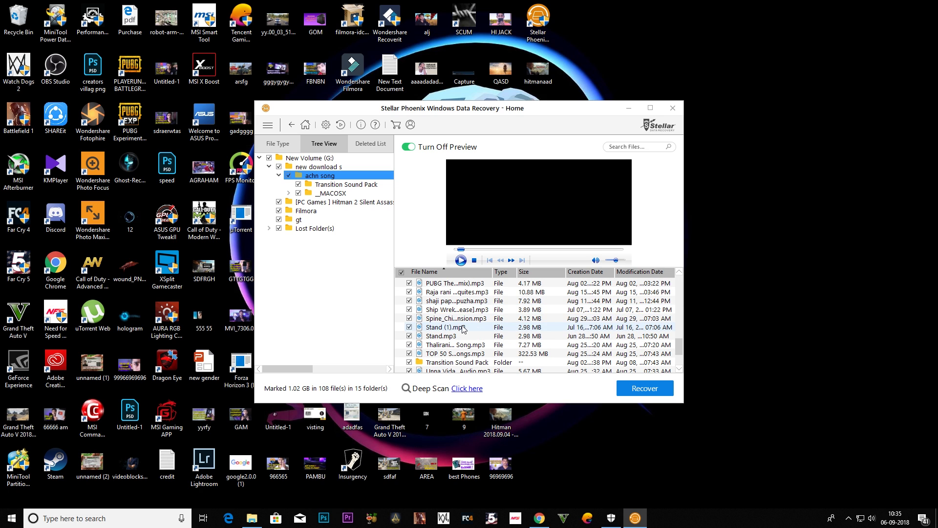
{"action": "scroll", "coordinate": [459, 305], "scroll_direction": "up", "scroll_amount": 5}
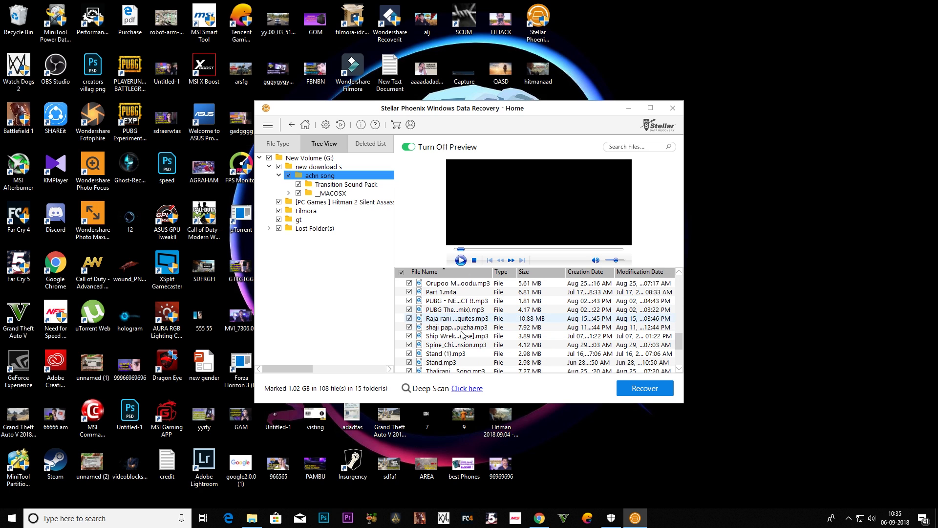
{"action": "scroll", "coordinate": [459, 324], "scroll_direction": "up", "scroll_amount": 3}
{"action": "left_click", "coordinate": [461, 309]}
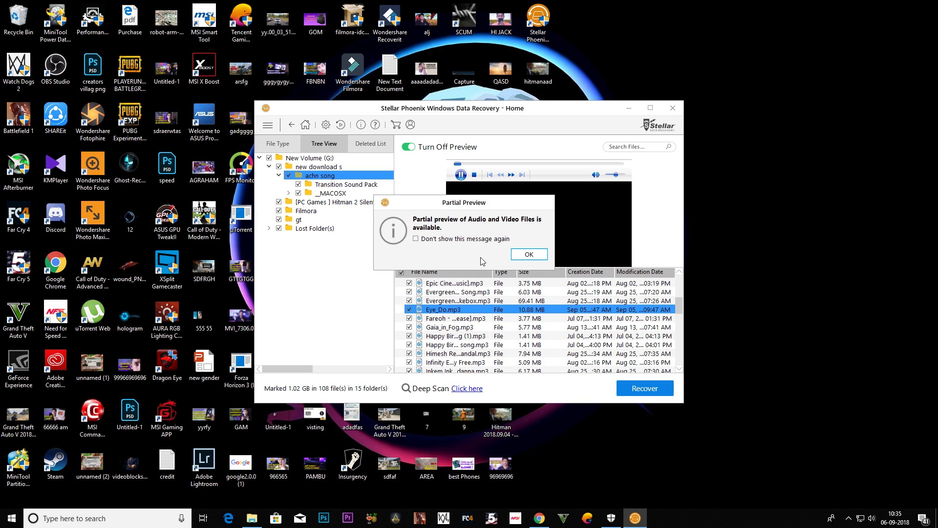
{"action": "left_click", "coordinate": [593, 254]}
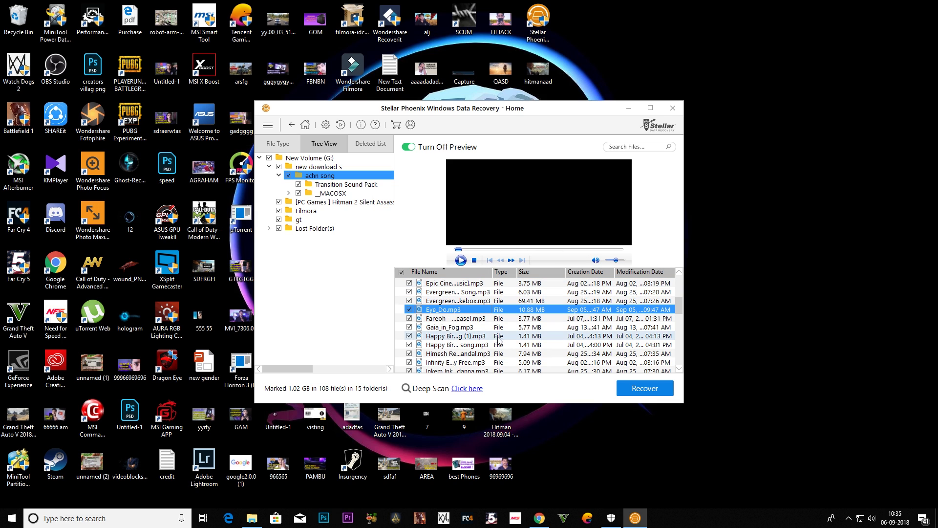
Preview the "Best Of A... 2018.mp3" file in the achn song folder and stay in the scan results.
{"action": "scroll", "coordinate": [441, 336], "scroll_direction": "up", "scroll_amount": 3}
{"action": "left_click", "coordinate": [441, 292]}
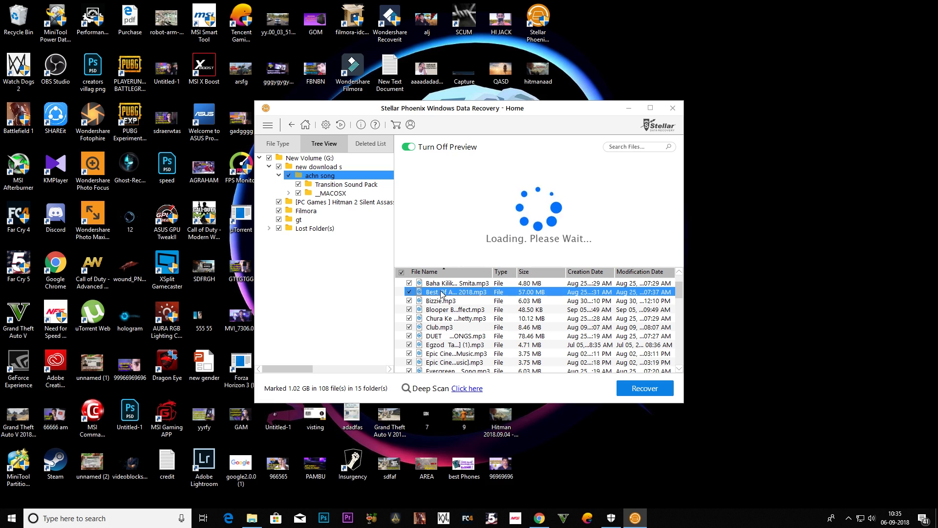
{"action": "left_click", "coordinate": [524, 255]}
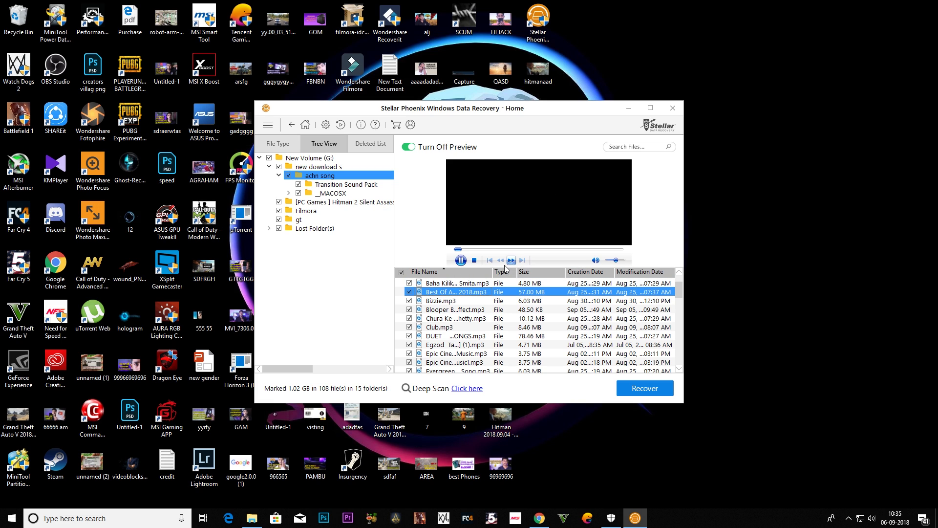
{"action": "scroll", "coordinate": [438, 315], "scroll_direction": "up", "scroll_amount": 1}
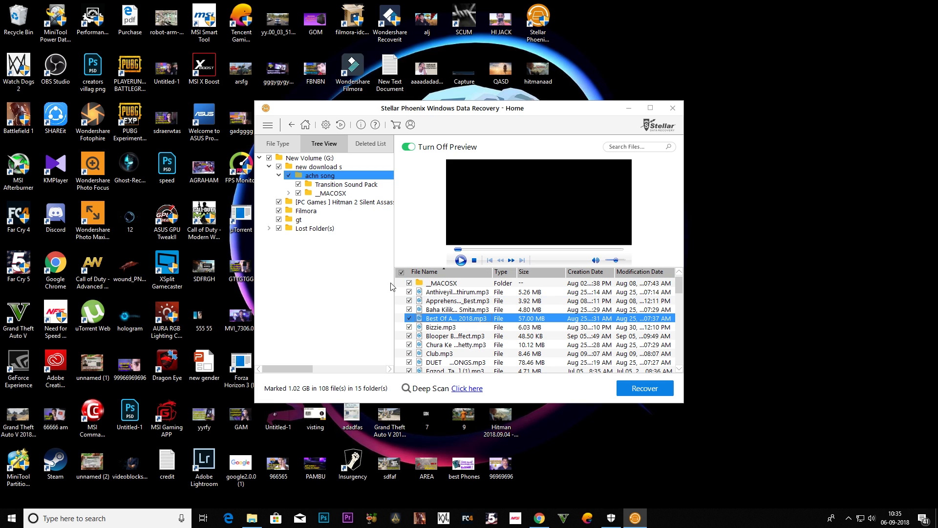
{"action": "left_click", "coordinate": [292, 126]}
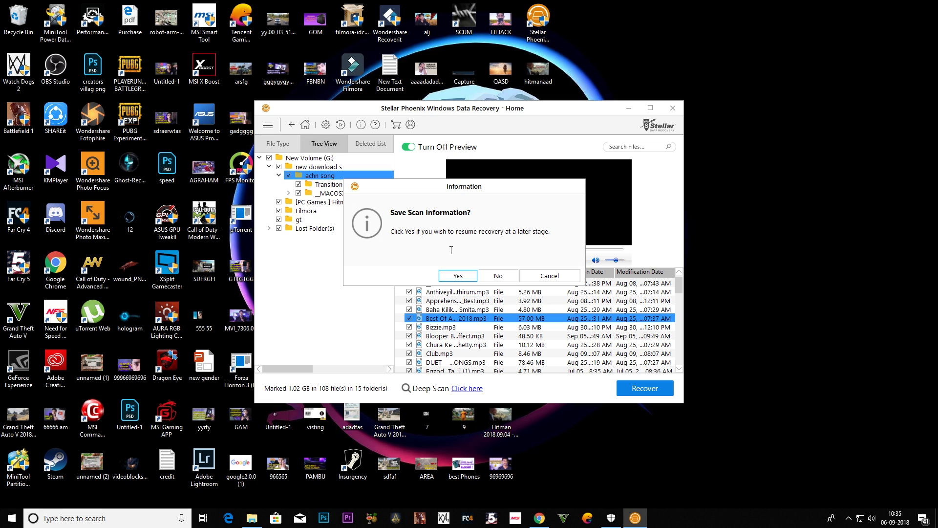
{"action": "left_click", "coordinate": [552, 276]}
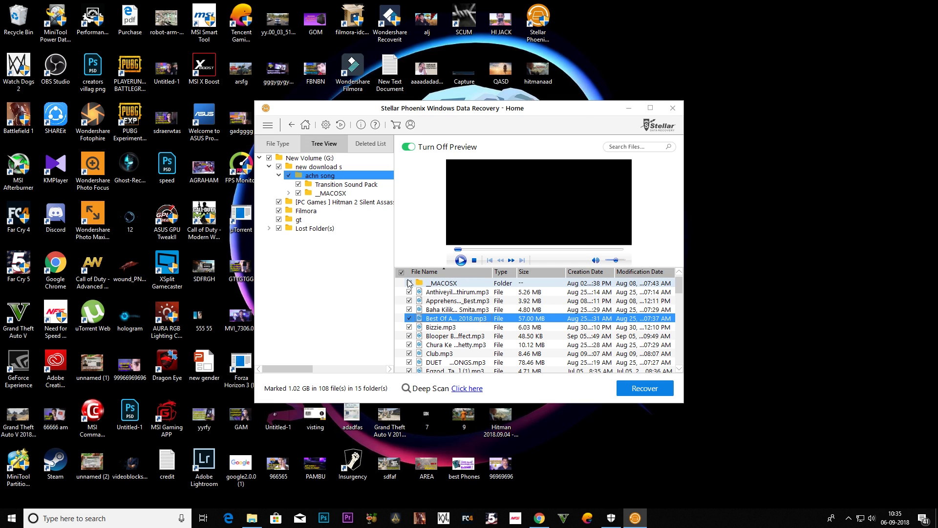
{"action": "scroll", "coordinate": [414, 310], "scroll_direction": "down", "scroll_amount": 3}
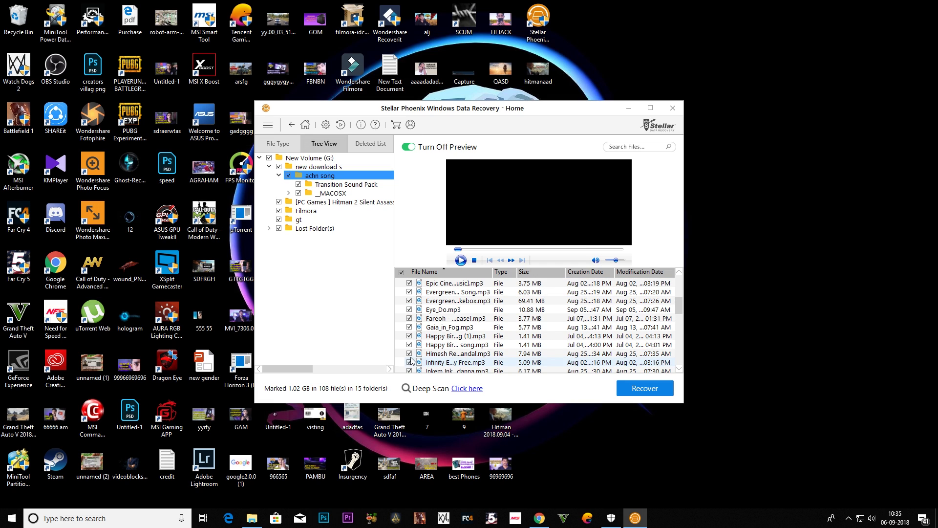
{"action": "left_click", "coordinate": [410, 371]}
{"action": "left_click", "coordinate": [410, 353]}
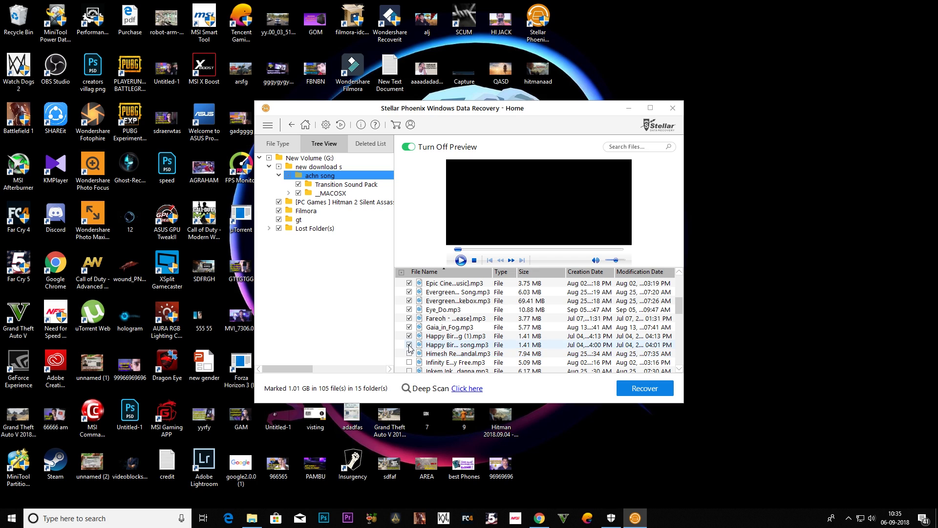
{"action": "left_click", "coordinate": [409, 345]}
{"action": "left_click", "coordinate": [409, 336]}
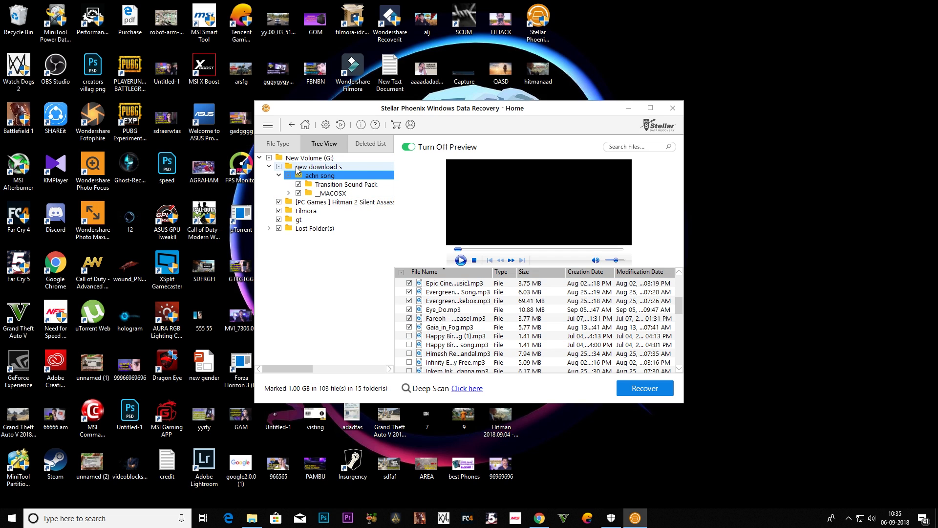
Mark all of New Volume (G:) for recovery again, collapse its tree and list its top-level contents.
{"action": "left_click", "coordinate": [315, 167]}
{"action": "left_click", "coordinate": [269, 158]}
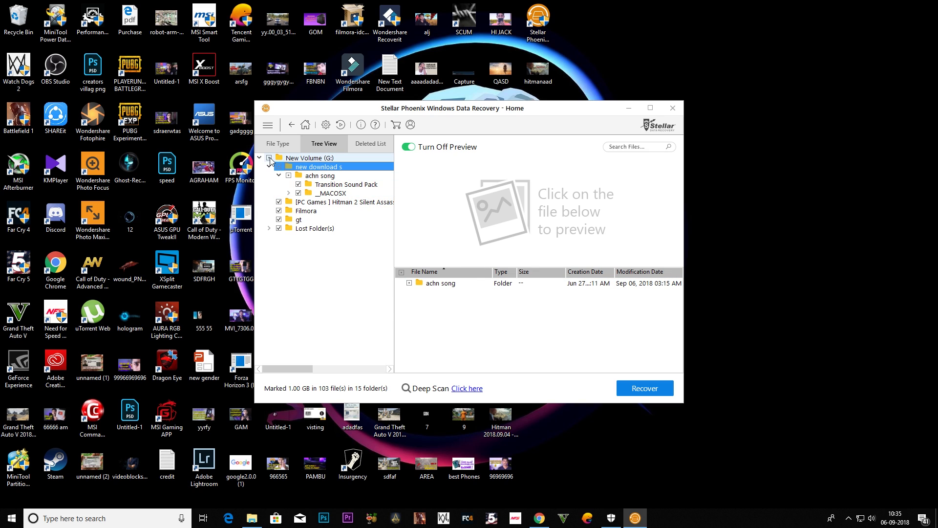
{"action": "left_click", "coordinate": [260, 159]}
{"action": "left_click", "coordinate": [293, 159]}
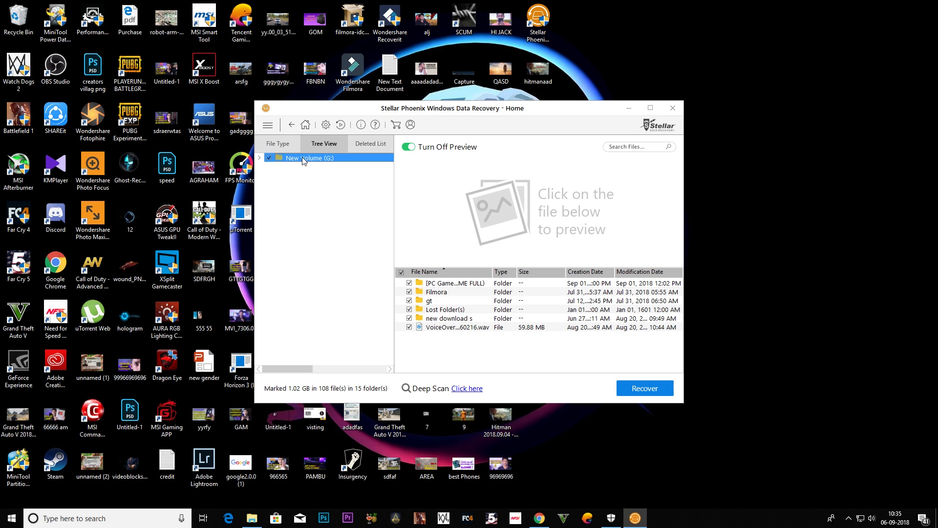
Exclude all five top-level folders from recovery, keeping only the VoiceOver WAV file marked, and preview that file.
{"action": "left_click", "coordinate": [410, 284]}
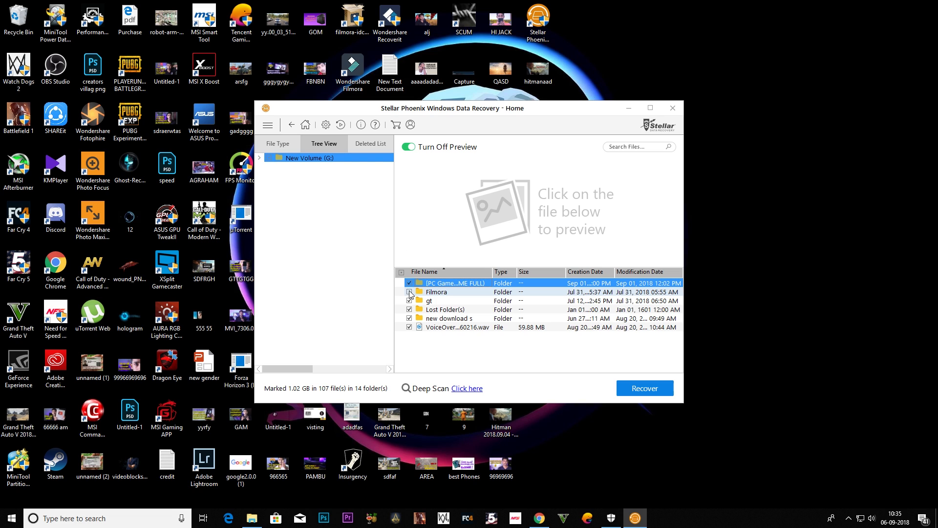
{"action": "left_click", "coordinate": [410, 292]}
{"action": "left_click", "coordinate": [410, 301]}
{"action": "left_click", "coordinate": [410, 309]}
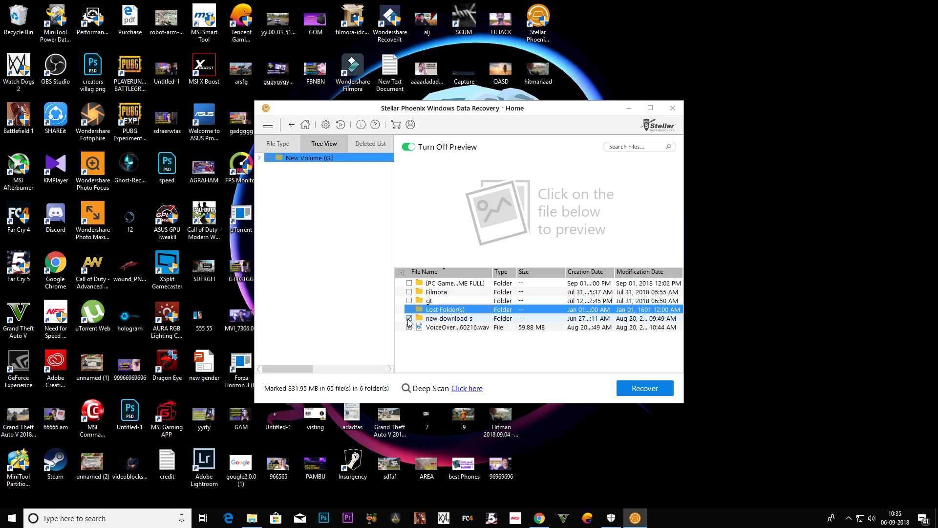
{"action": "left_click", "coordinate": [409, 318]}
{"action": "left_click", "coordinate": [508, 328]}
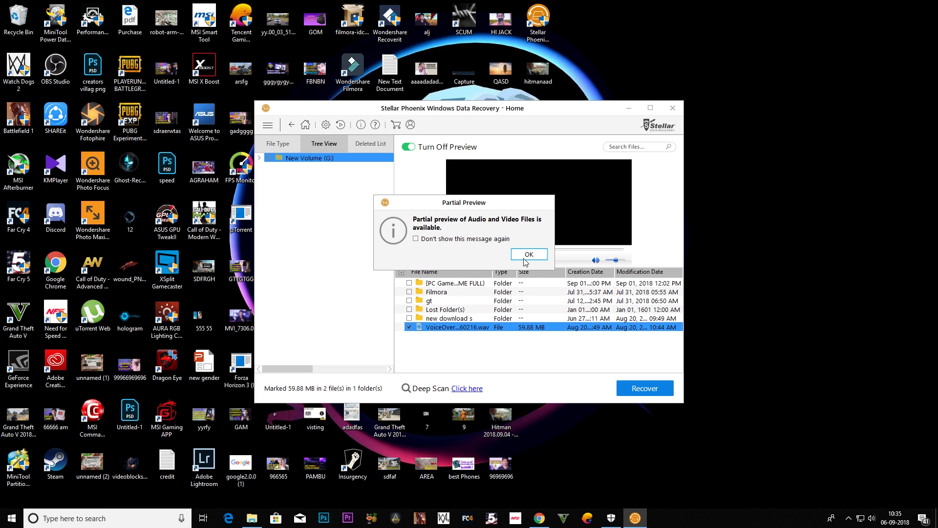
{"action": "left_click", "coordinate": [528, 254]}
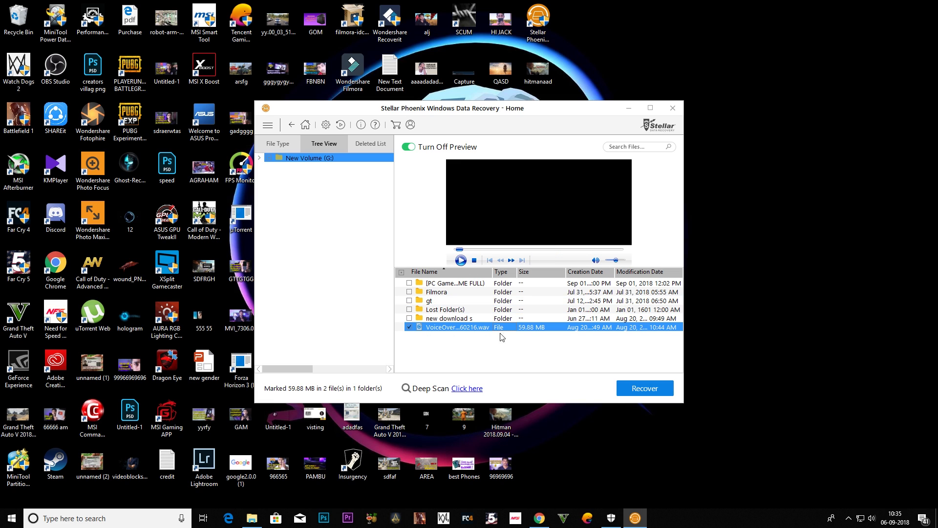
Recover the marked VoiceOver WAV file, saving it to the Desktop folder.
{"action": "left_click", "coordinate": [637, 387]}
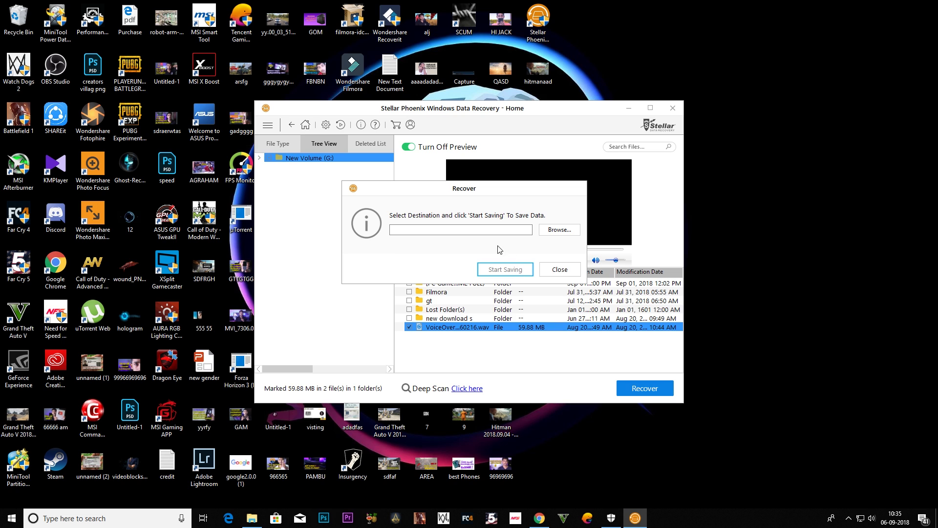
{"action": "left_click", "coordinate": [559, 229]}
{"action": "left_click", "coordinate": [388, 261]}
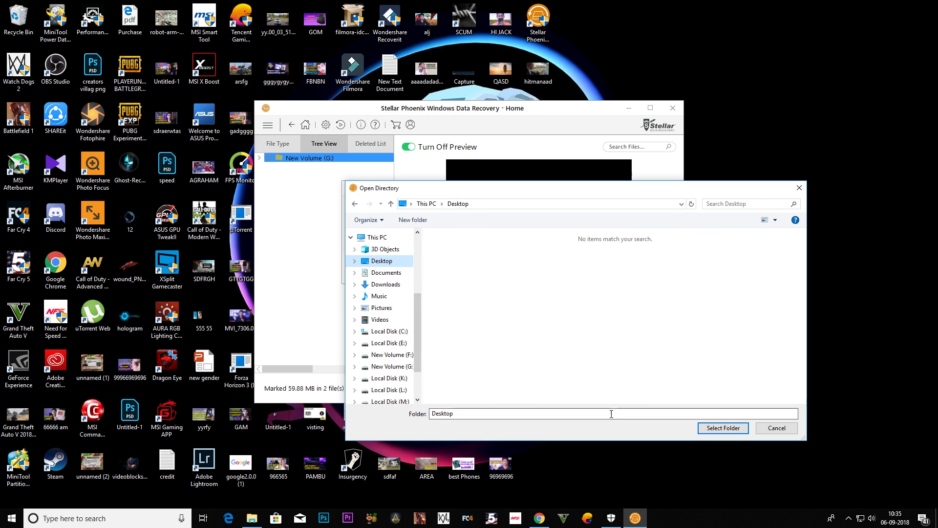
{"action": "left_click", "coordinate": [724, 428]}
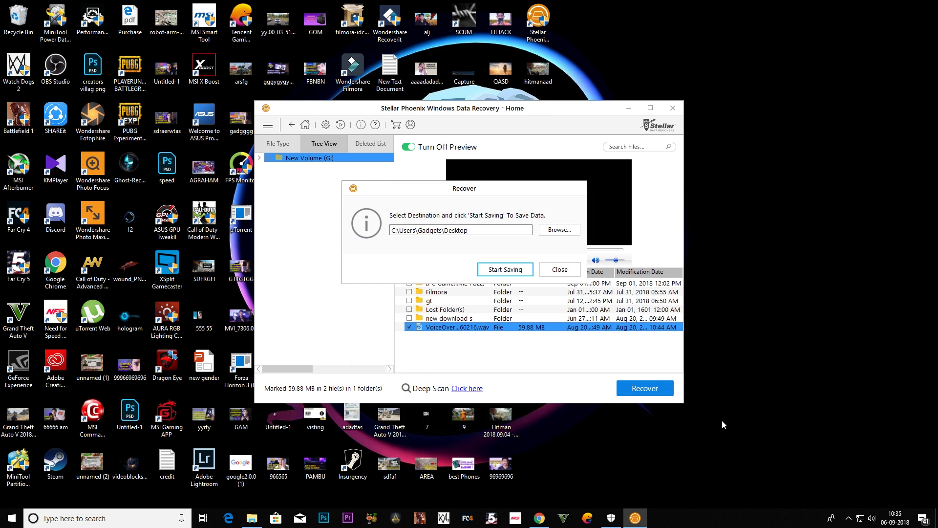
{"action": "left_click", "coordinate": [514, 270]}
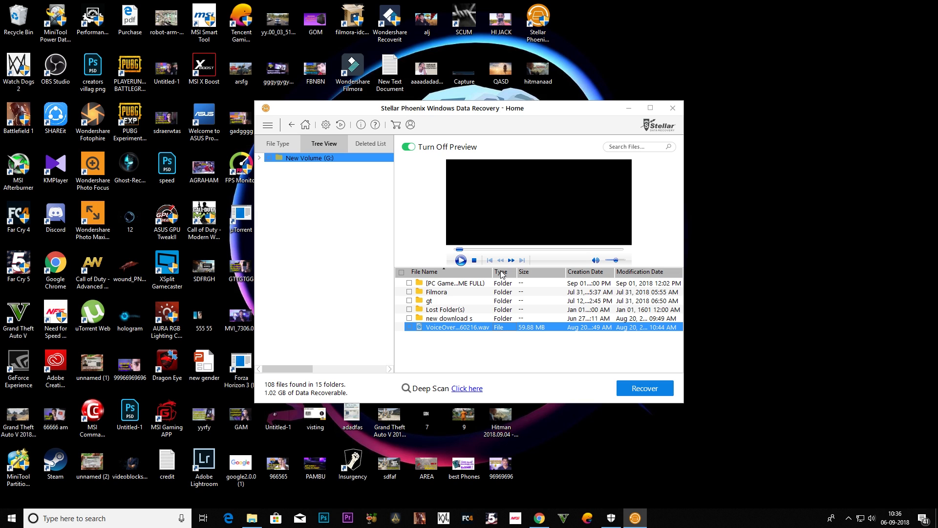
Check the recovered VoiceOver file in the #Root folder on the desktop and return to the scan results.
{"action": "left_click", "coordinate": [629, 108]}
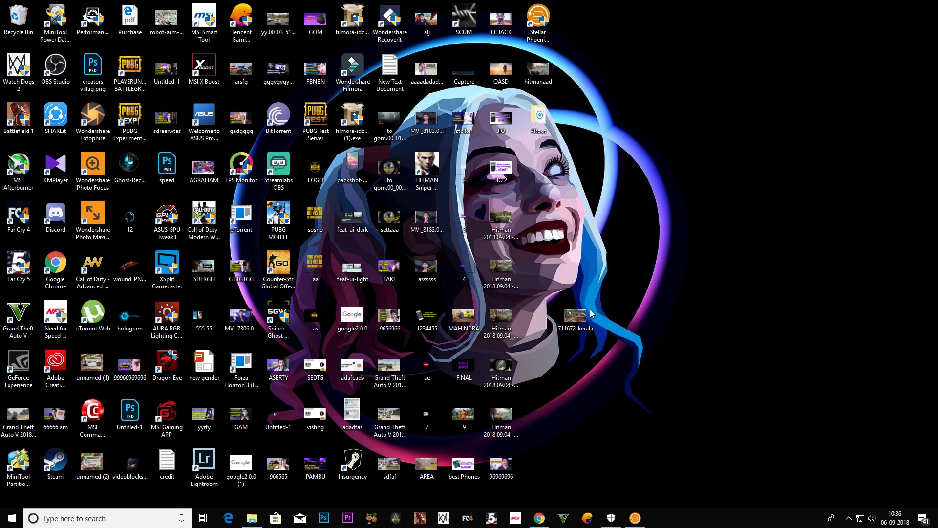
{"action": "double_click", "coordinate": [540, 121]}
{"action": "left_click", "coordinate": [383, 148]}
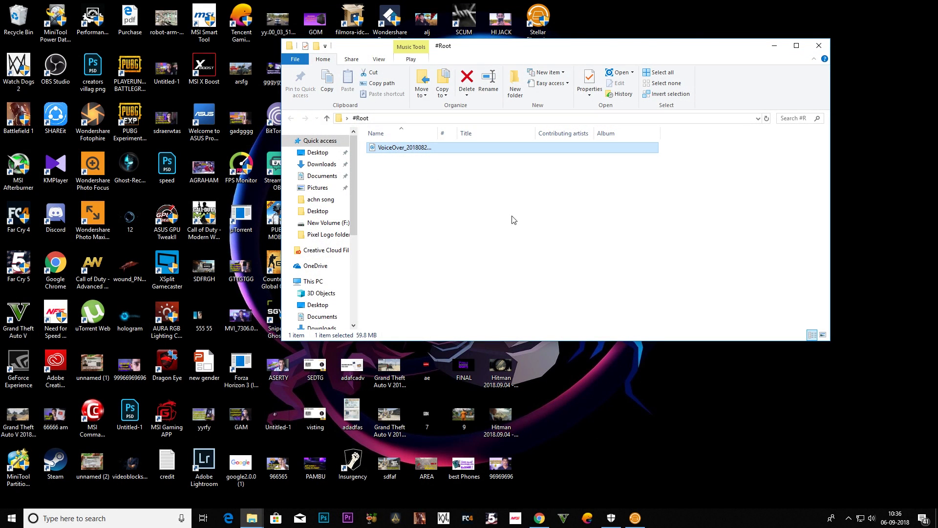
{"action": "left_click", "coordinate": [636, 519]}
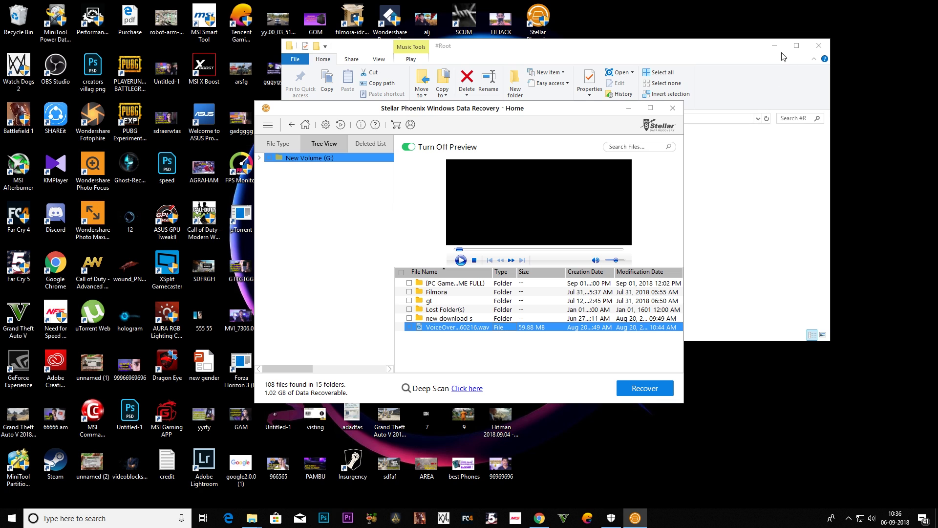
{"action": "left_click", "coordinate": [775, 46]}
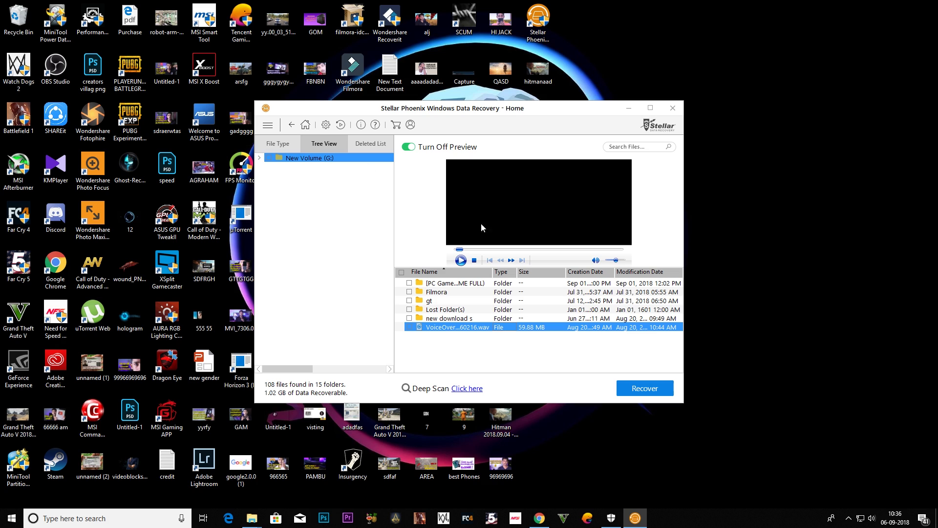
Turn off the file preview and stay in the scan results.
{"action": "left_click", "coordinate": [408, 147]}
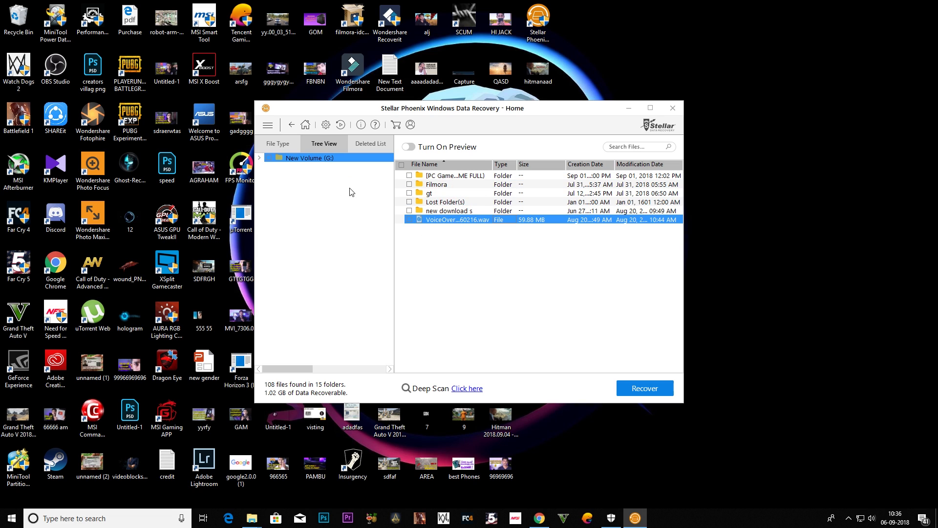
{"action": "left_click", "coordinate": [291, 125]}
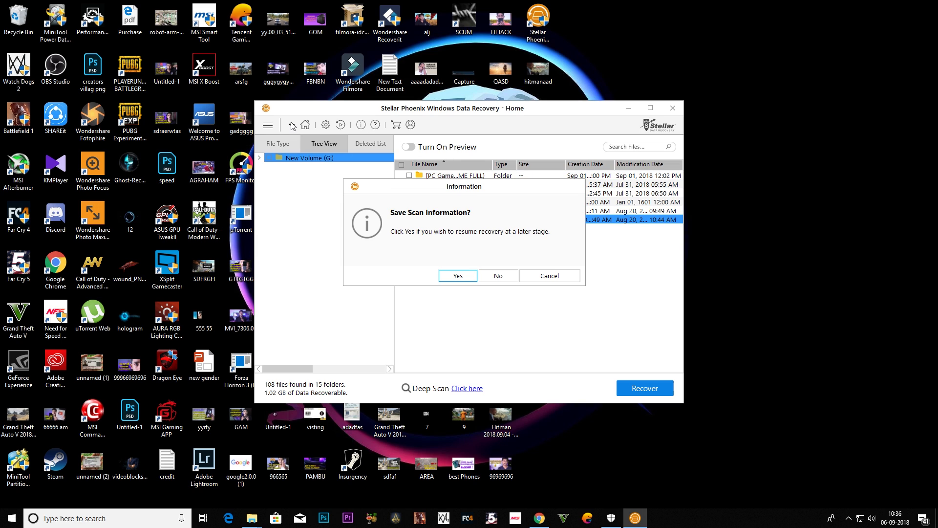
{"action": "left_click", "coordinate": [547, 277]}
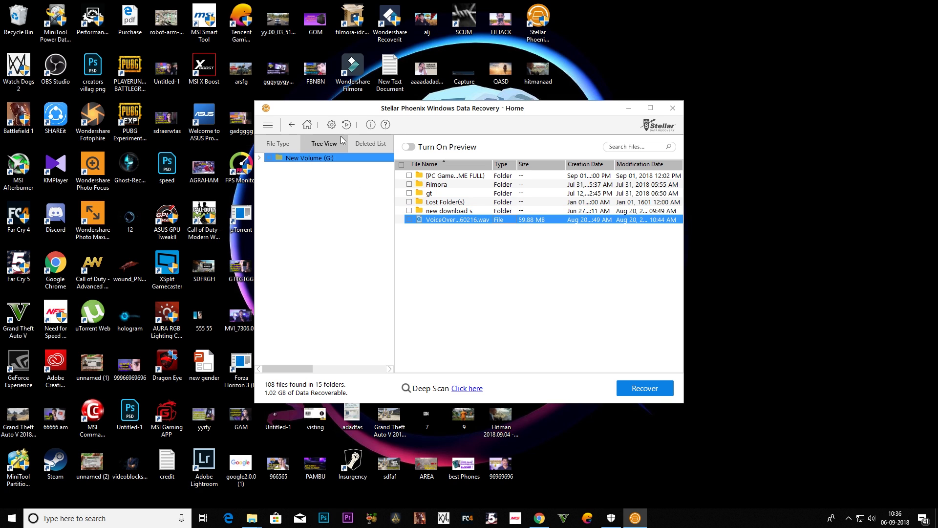
{"action": "left_click", "coordinate": [305, 125]}
{"action": "left_click", "coordinate": [457, 276]}
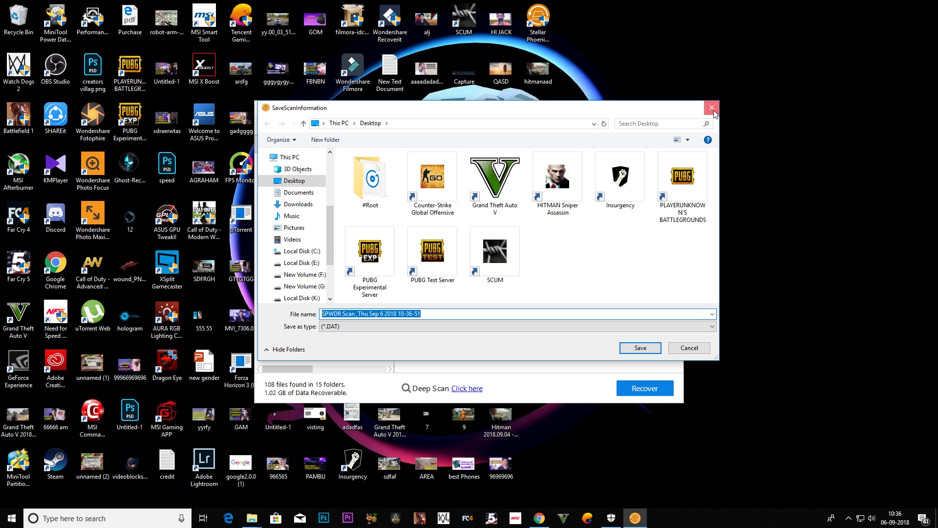
{"action": "key", "text": "Return"}
Return to the recovery home screen without saving the scan information and deselect the Audio file type.
{"action": "left_click", "coordinate": [306, 125]}
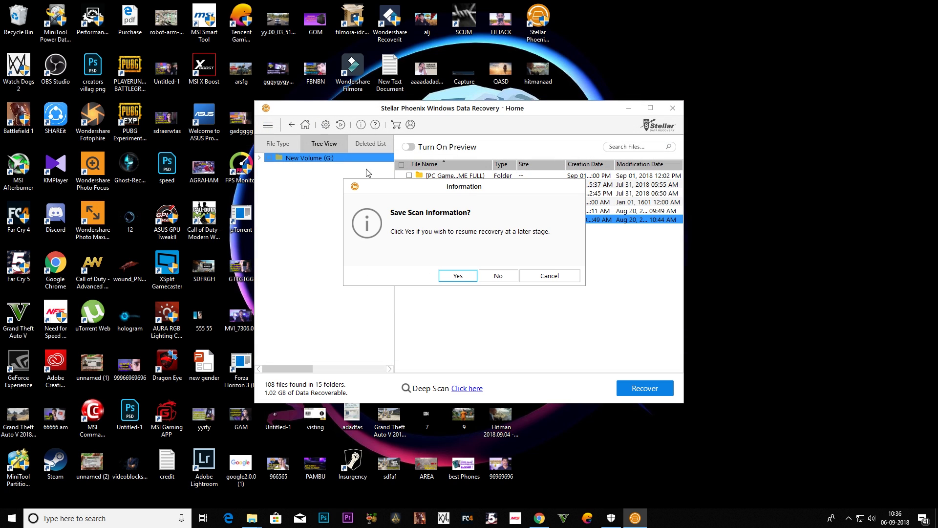
{"action": "left_click", "coordinate": [500, 278]}
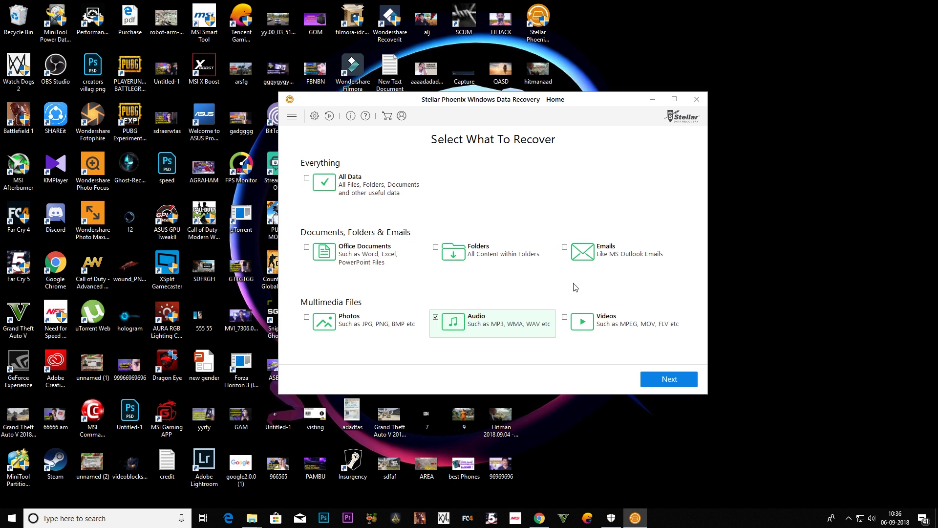
{"action": "left_click", "coordinate": [436, 317]}
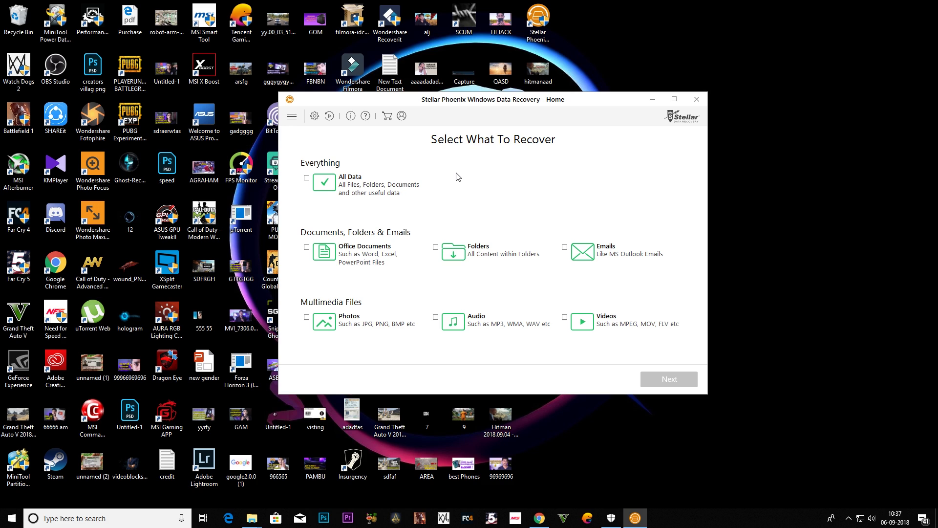
View the online activation form without registering, look at the online purchase page and return to the recovery program.
{"action": "left_click", "coordinate": [402, 117]}
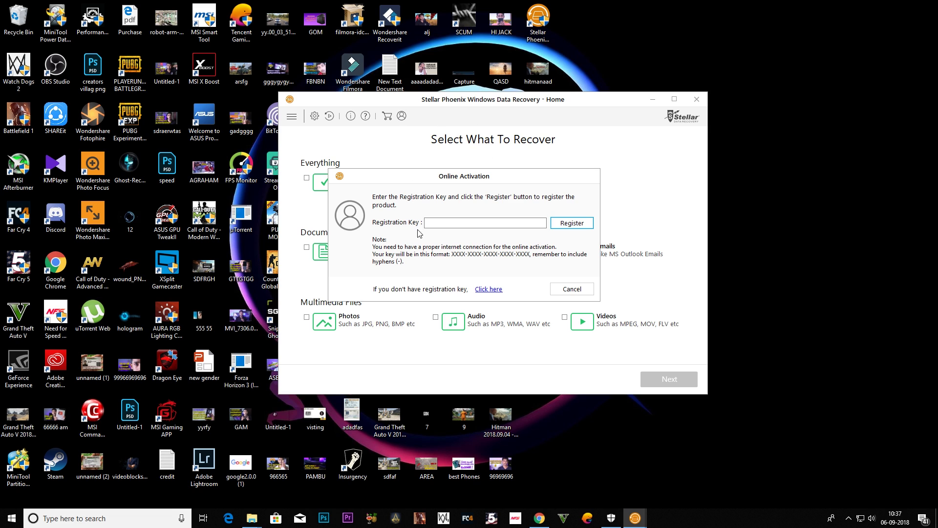
{"action": "left_click", "coordinate": [587, 291]}
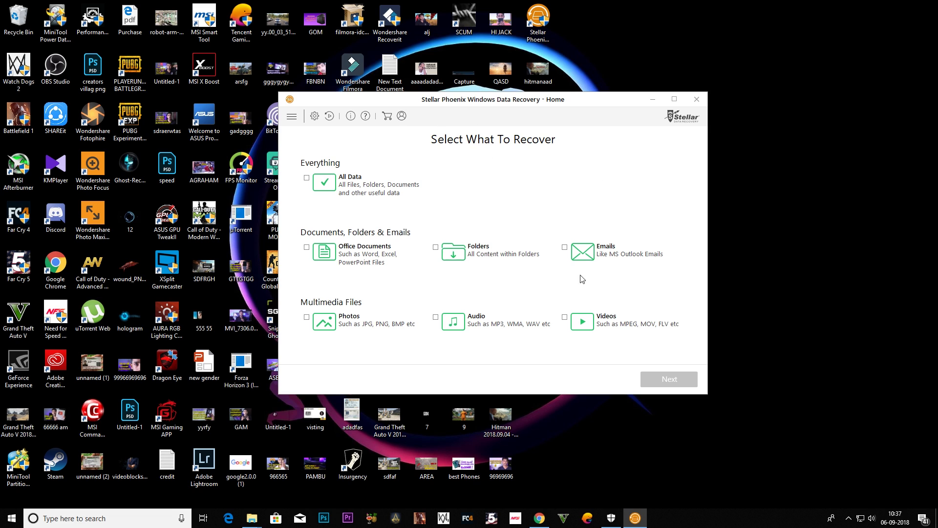
{"action": "left_click", "coordinate": [387, 116]}
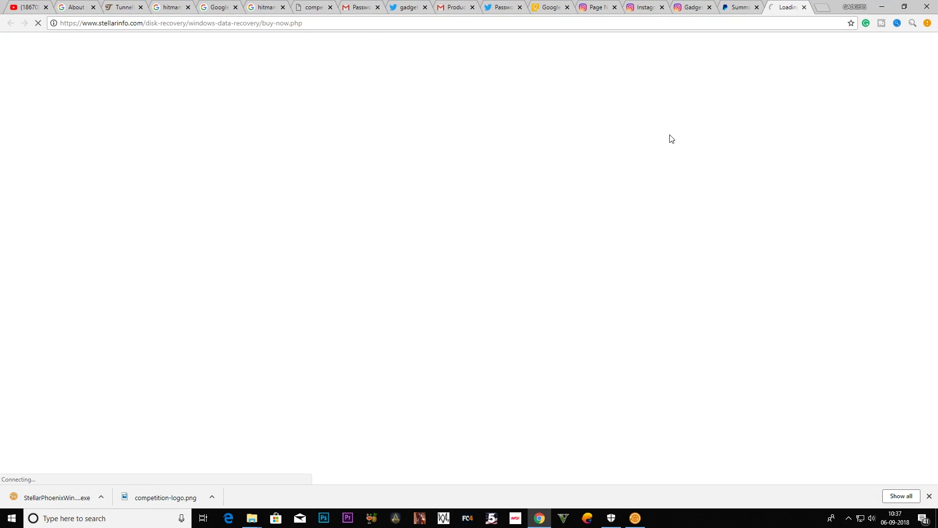
{"action": "left_click", "coordinate": [882, 7]}
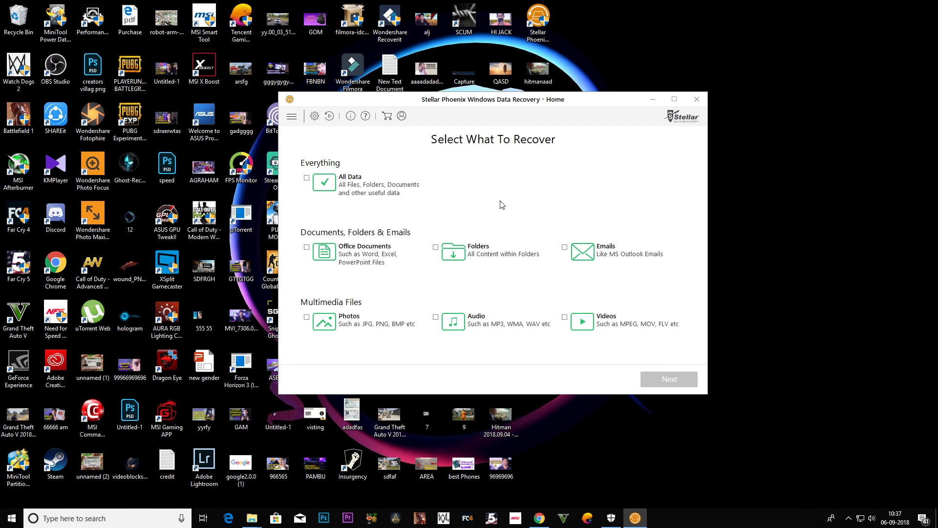